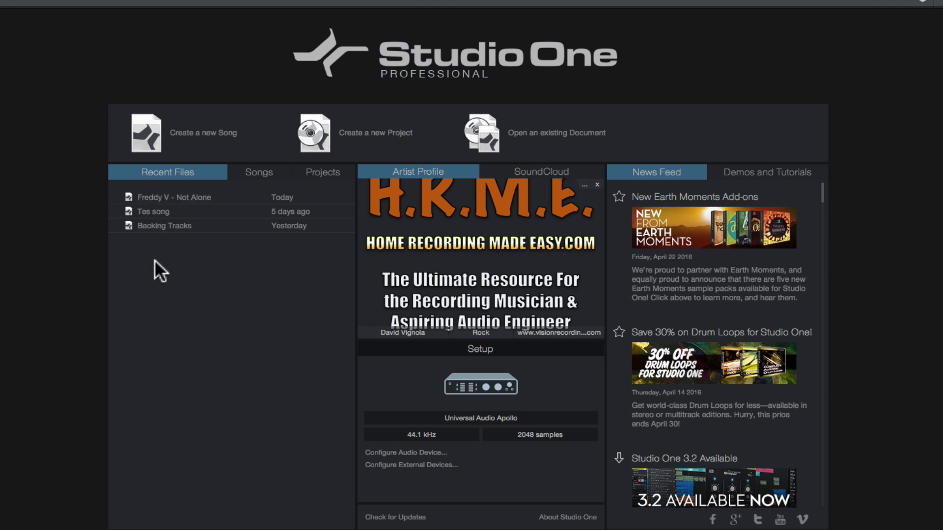
Clear the Recent Files list on the start page
right_click(192, 265)
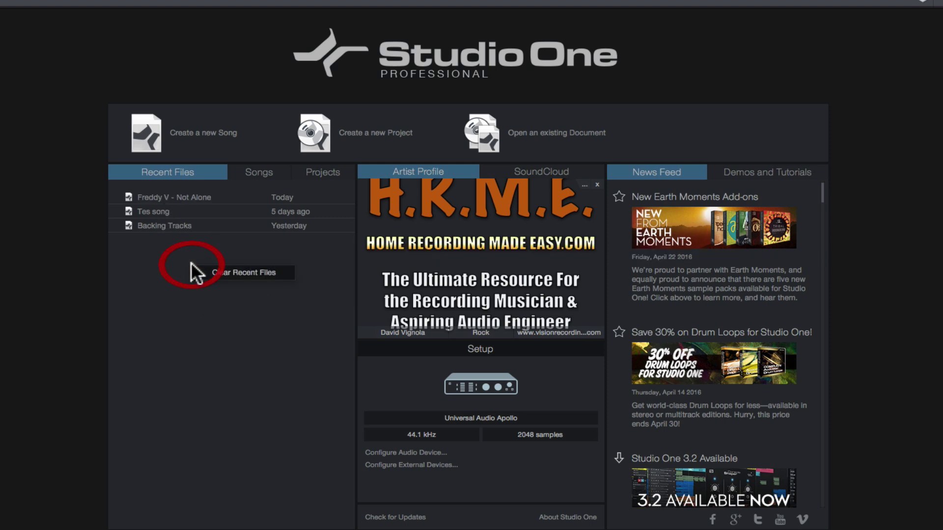
left_click(216, 273)
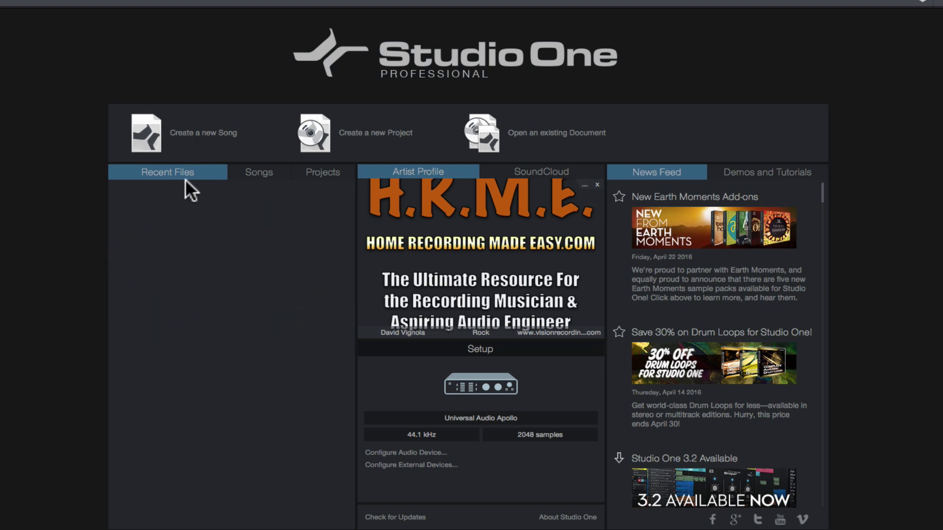
Switch between the Songs and Projects lists, ending on the empty Songs list
left_click(264, 174)
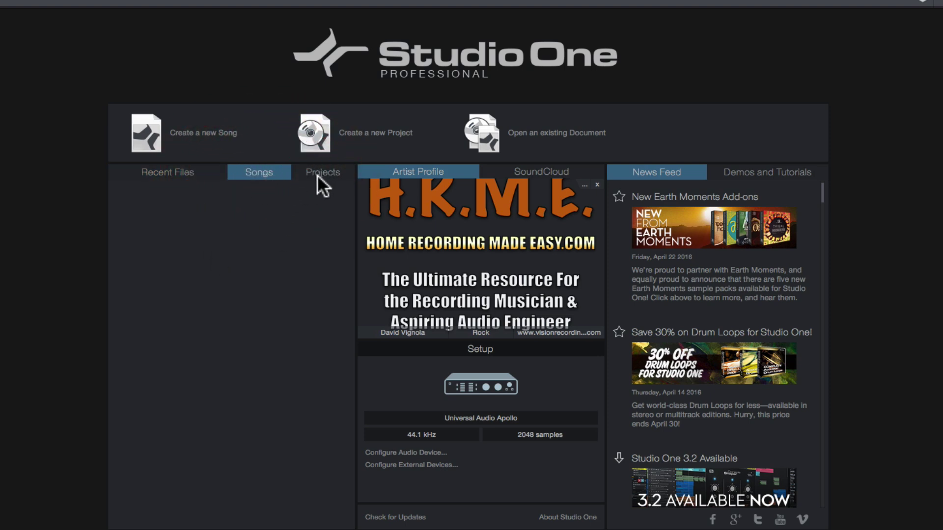
left_click(318, 174)
left_click(256, 173)
left_click(300, 172)
left_click(273, 170)
left_click(319, 170)
left_click(266, 168)
left_click(320, 171)
left_click(252, 167)
left_click(222, 211)
Bring up the artist profile's Select Image option to choose a different picture
left_click(586, 186)
left_click(521, 171)
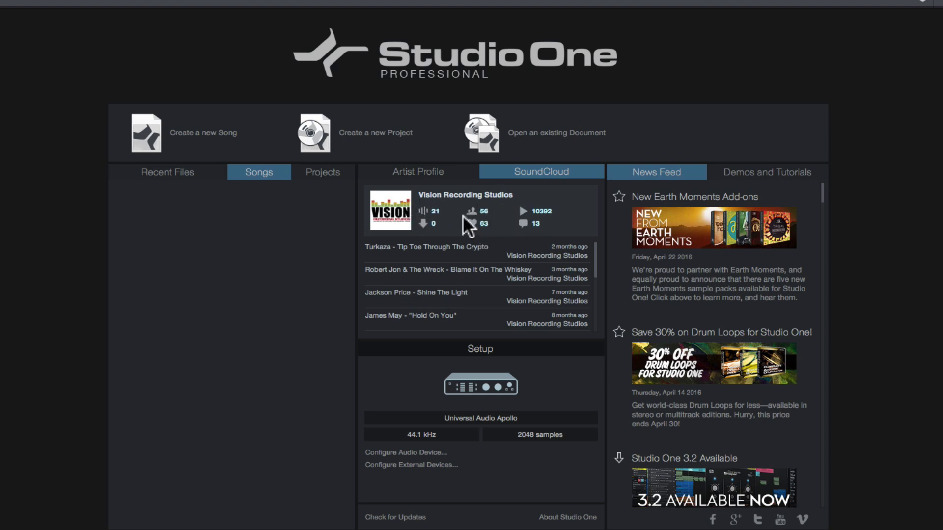
scroll(414, 263, "down", 4)
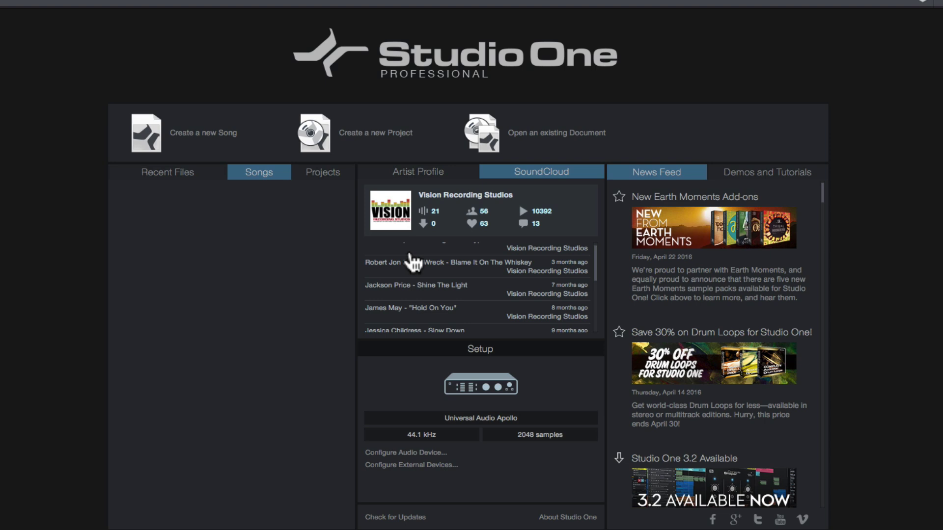
scroll(414, 262, "down", 2)
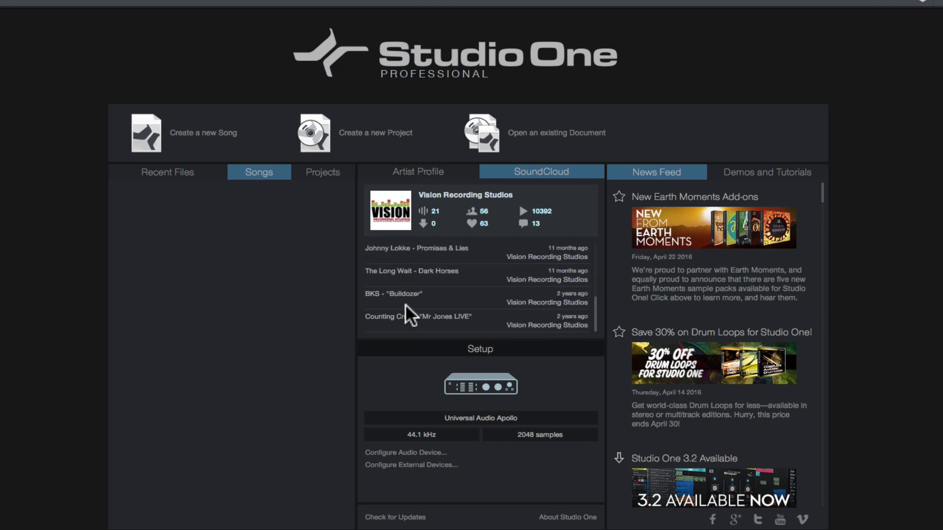
scroll(405, 305, "up", 2)
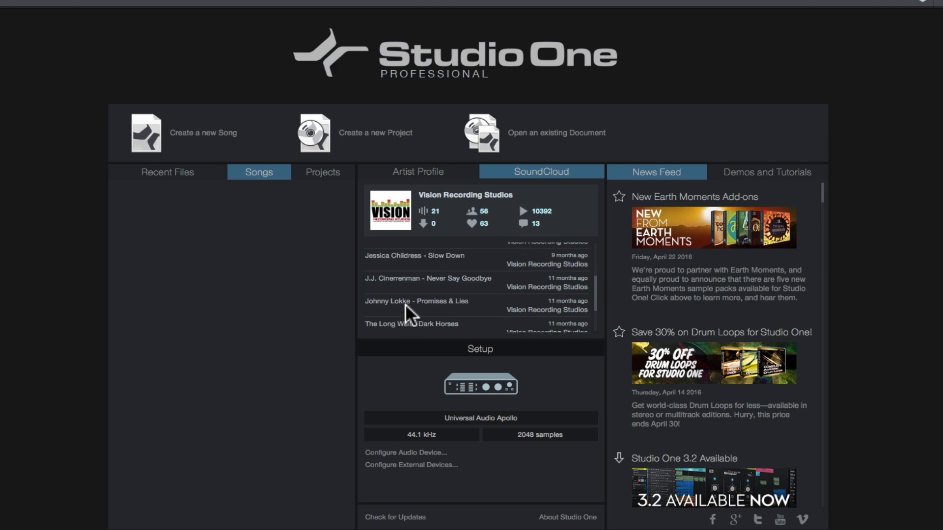
scroll(405, 304, "up", 1)
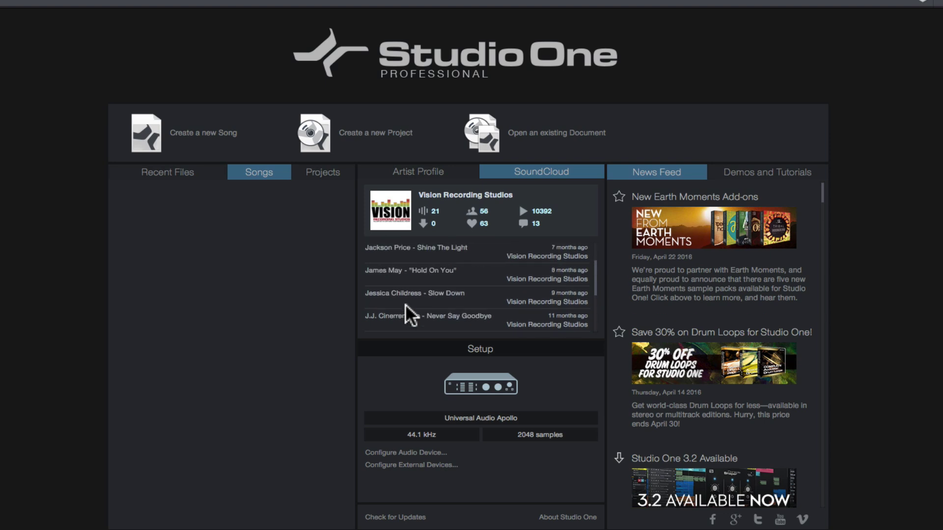
scroll(406, 304, "up", 2)
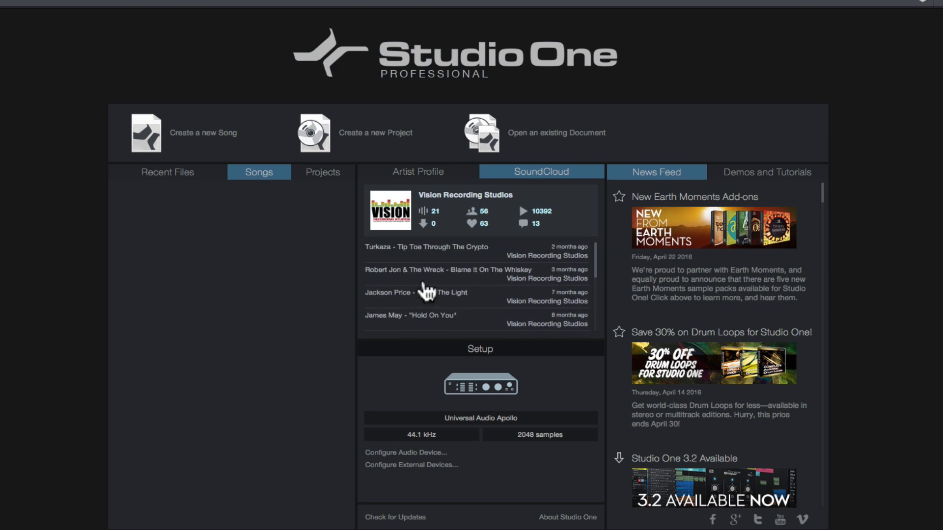
scroll(427, 258, "down", 2)
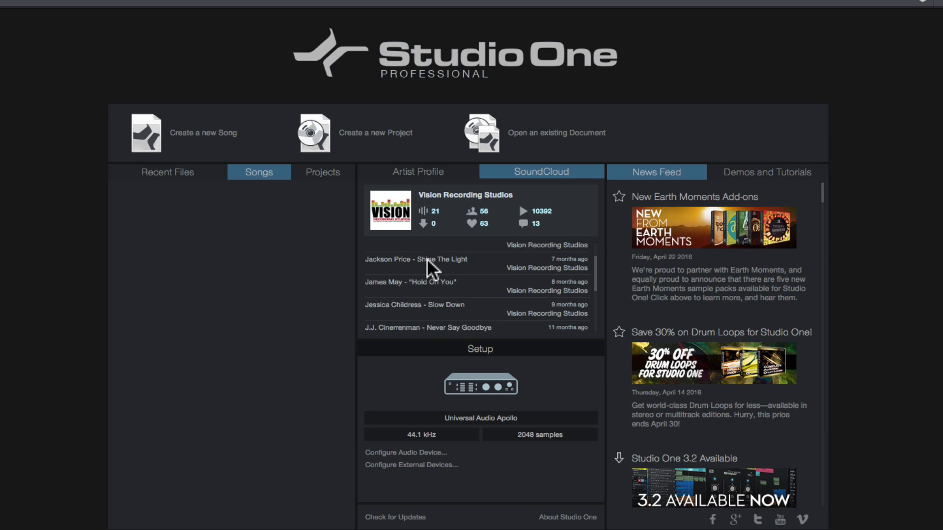
scroll(427, 258, "down", 4)
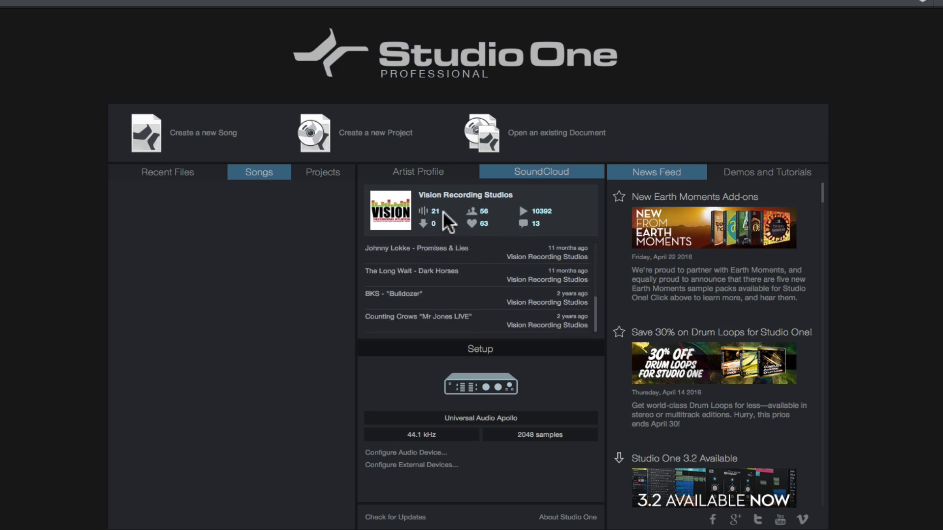
scroll(427, 241, "up", 6)
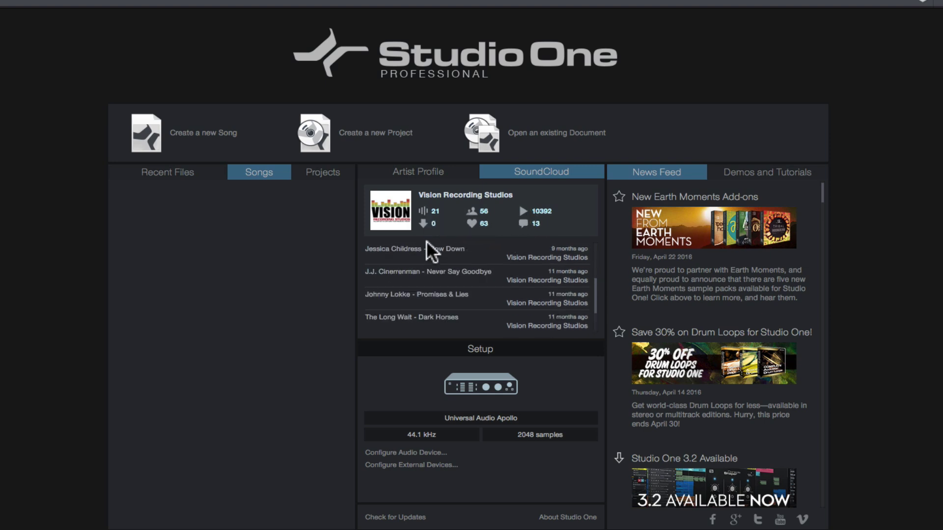
Return the start page to the artist profile banner
left_click(412, 170)
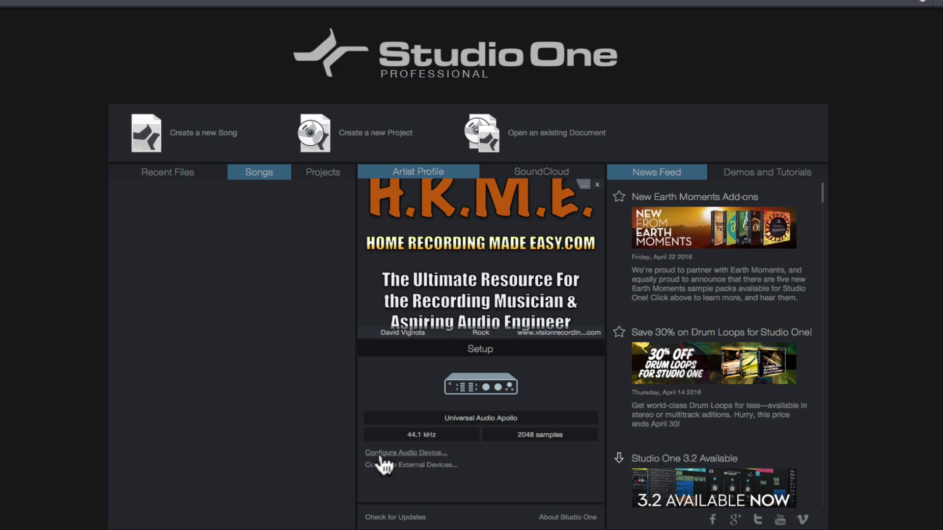
Keep Universal Audio Apollo as the audio device and cancel the Audio Setup preferences
left_click(413, 453)
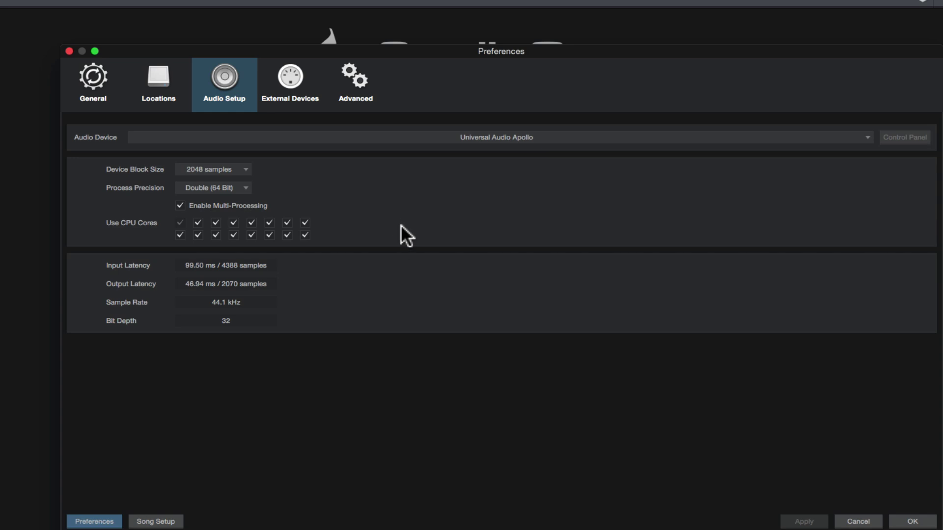
left_click_drag(372, 48, 371, 37)
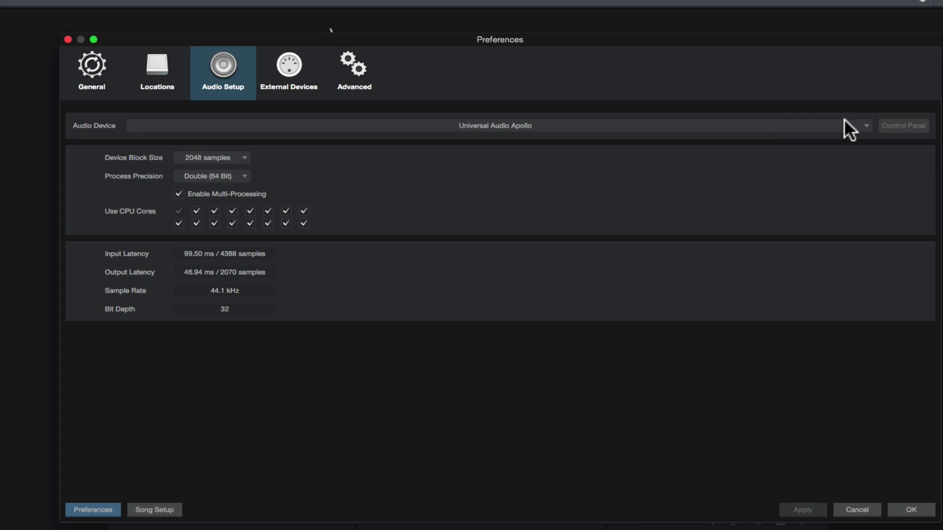
left_click(867, 125)
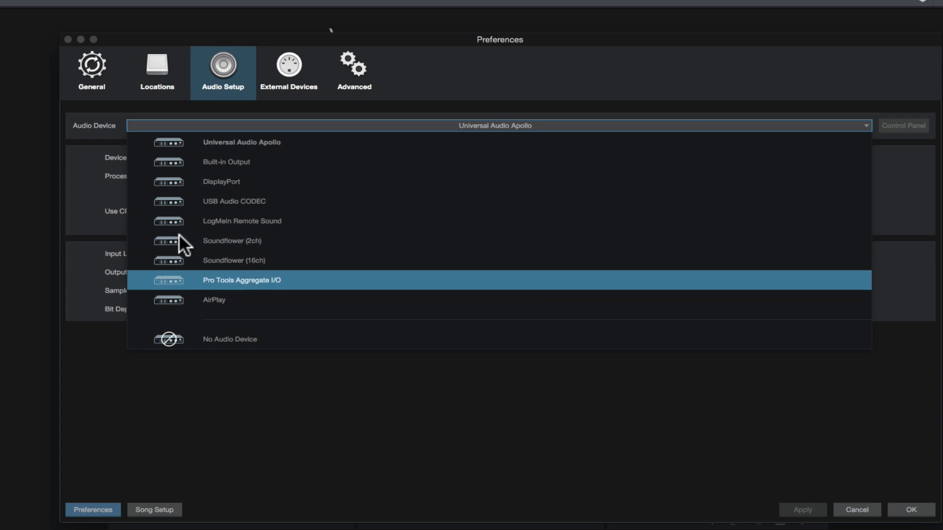
left_click(249, 142)
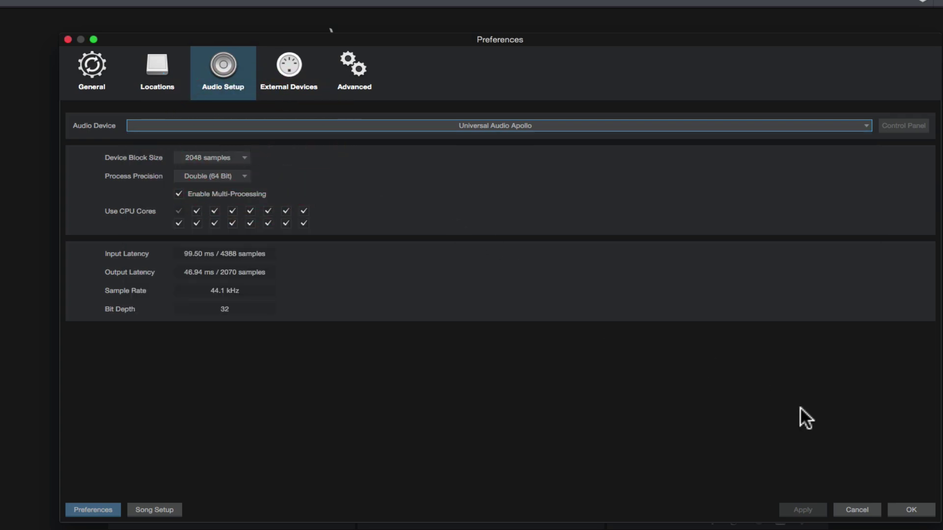
left_click(852, 509)
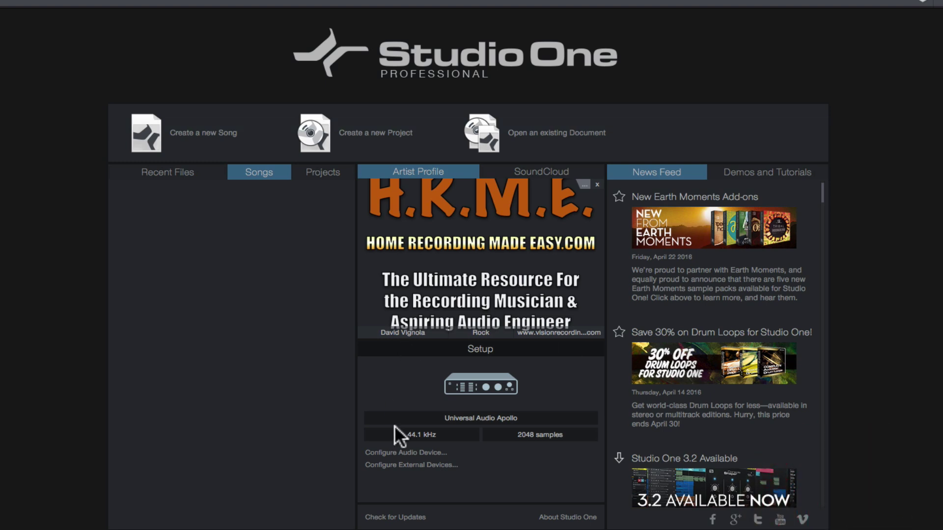
left_click(399, 465)
left_click_drag(368, 38, 365, 56)
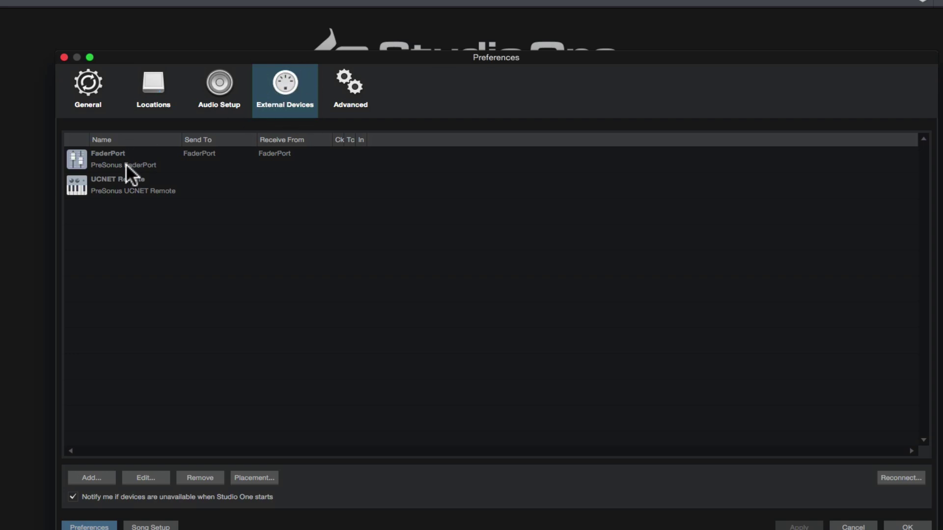
left_click(114, 159)
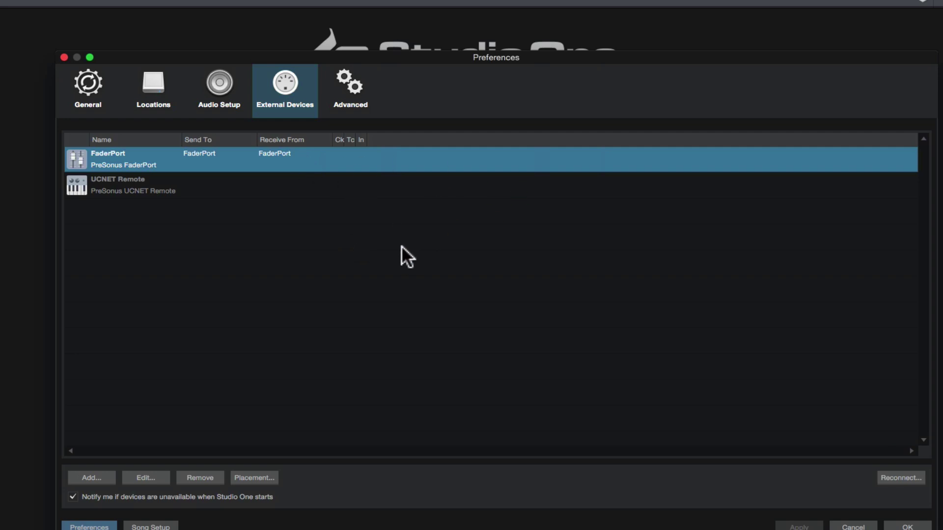
left_click(858, 527)
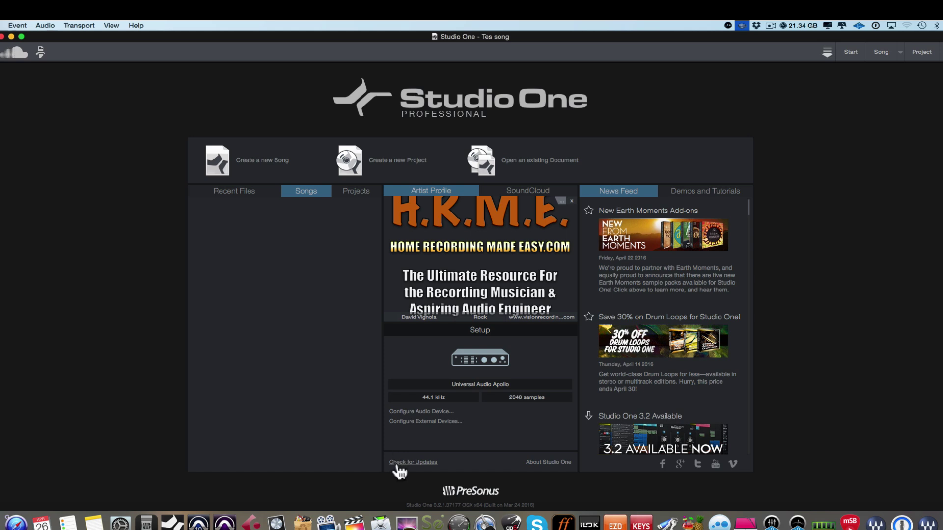
left_click(419, 464)
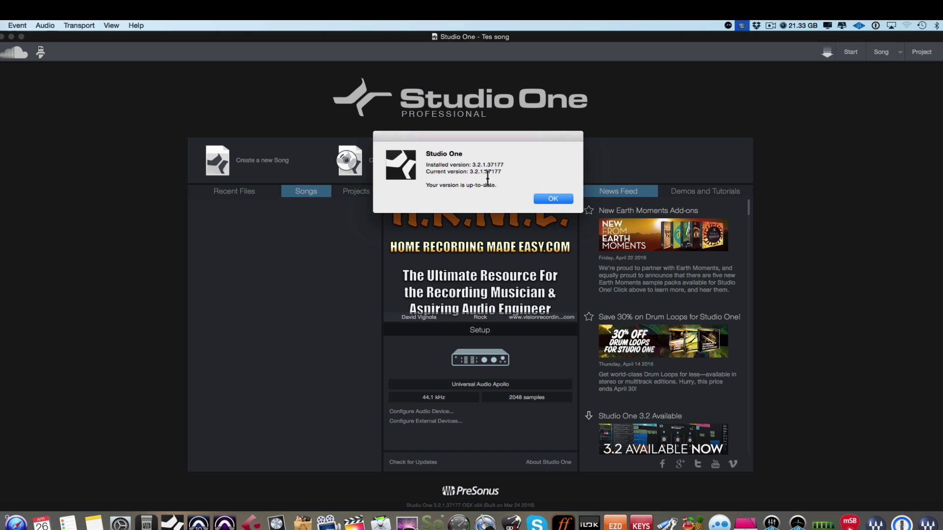
left_click(551, 199)
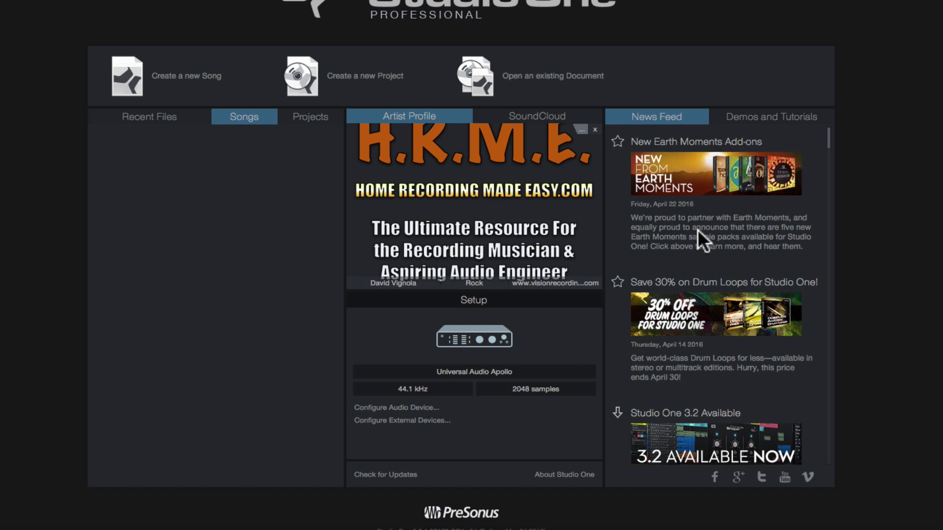
scroll(697, 229, "down", 3)
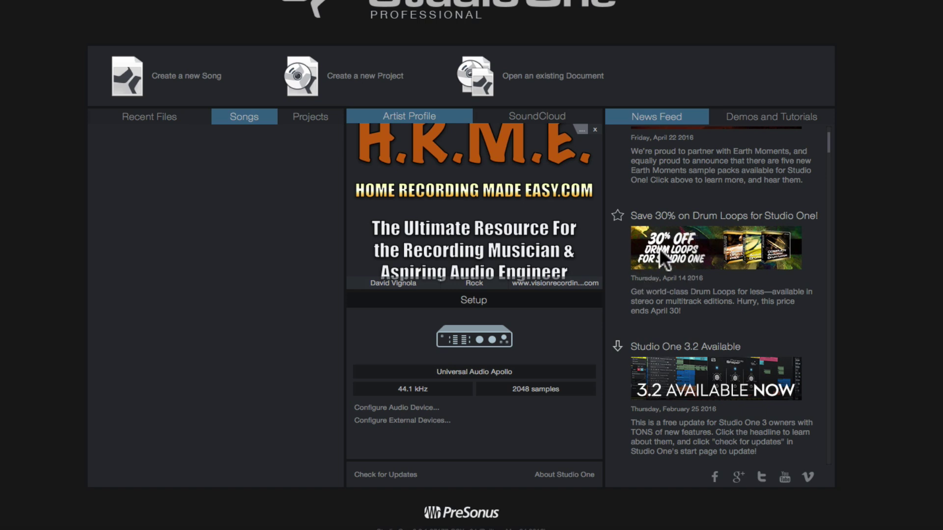
scroll(660, 248, "down", 5)
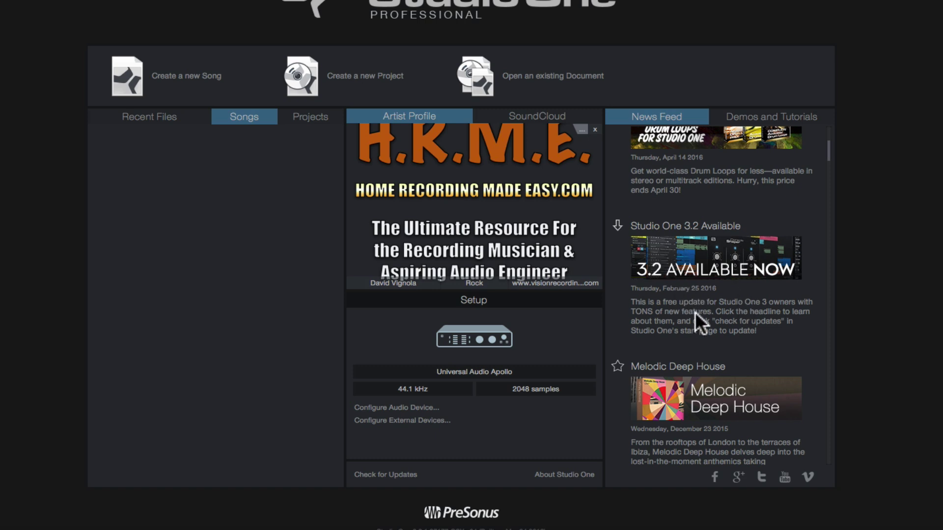
scroll(665, 252, "up", 4)
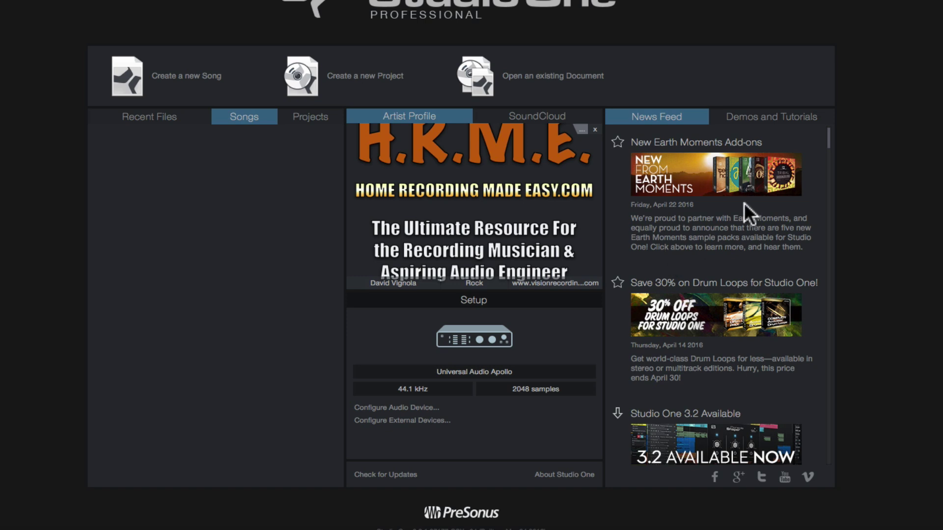
left_click(761, 120)
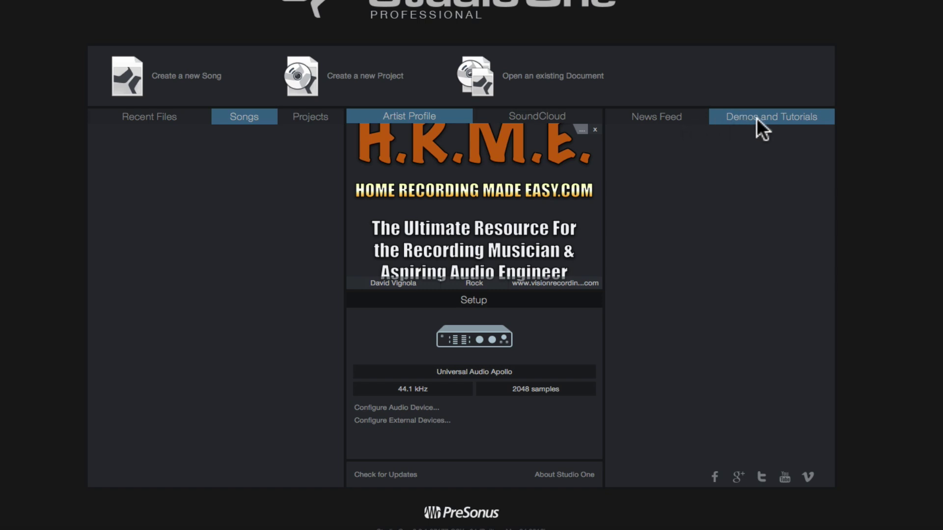
left_click(646, 117)
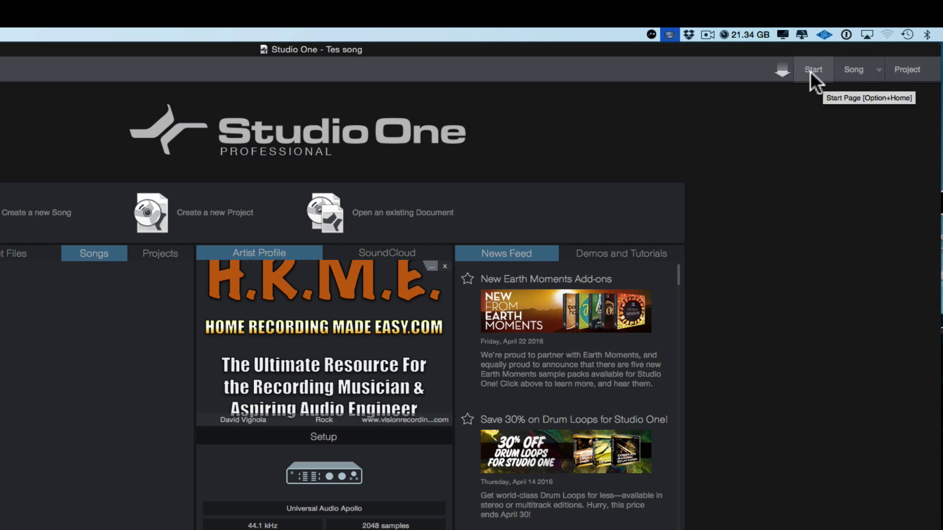
Switch to the Tes song's arrange view and list the open songs
left_click(849, 71)
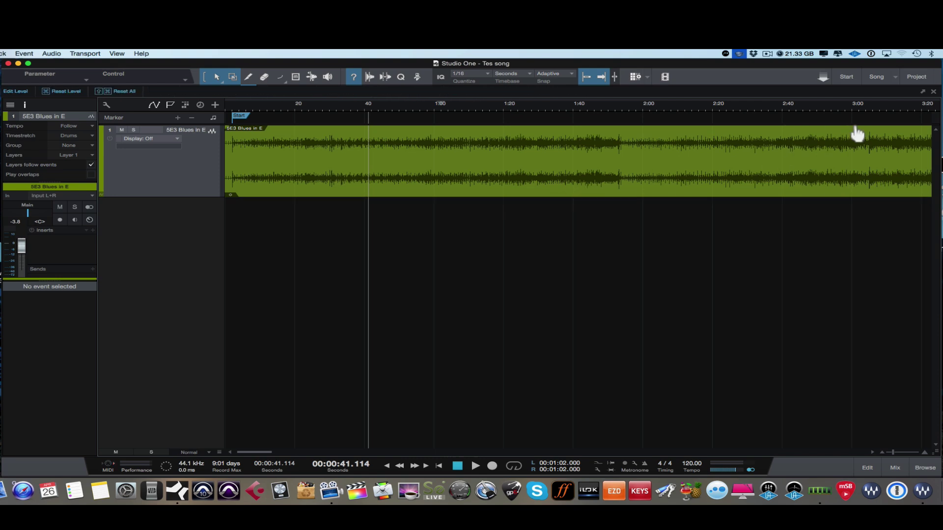
left_click(895, 77)
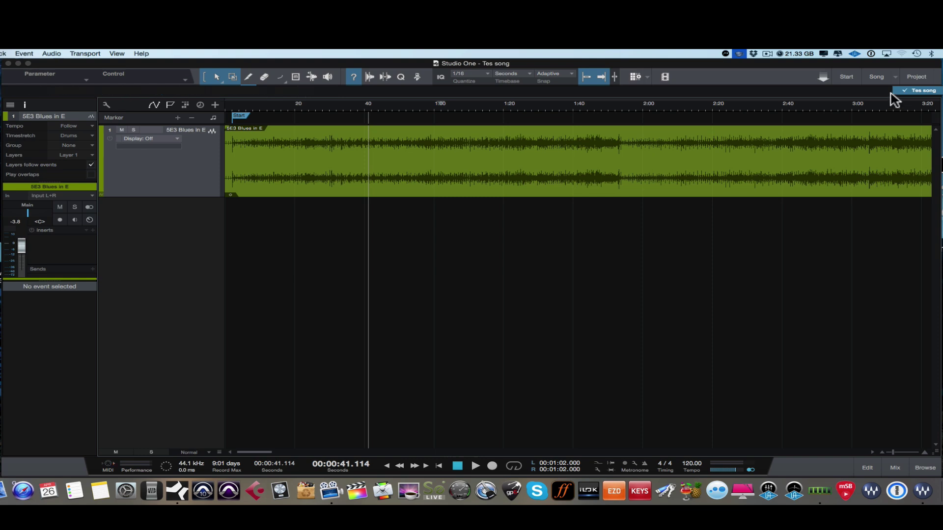
Go back to the start page and cancel a New Project without creating anything
left_click(846, 79)
left_click(846, 79)
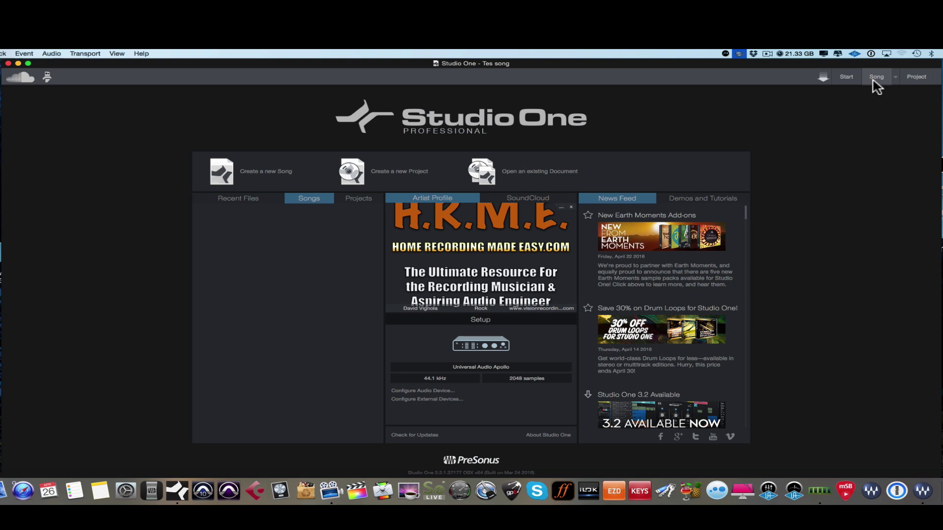
left_click(917, 78)
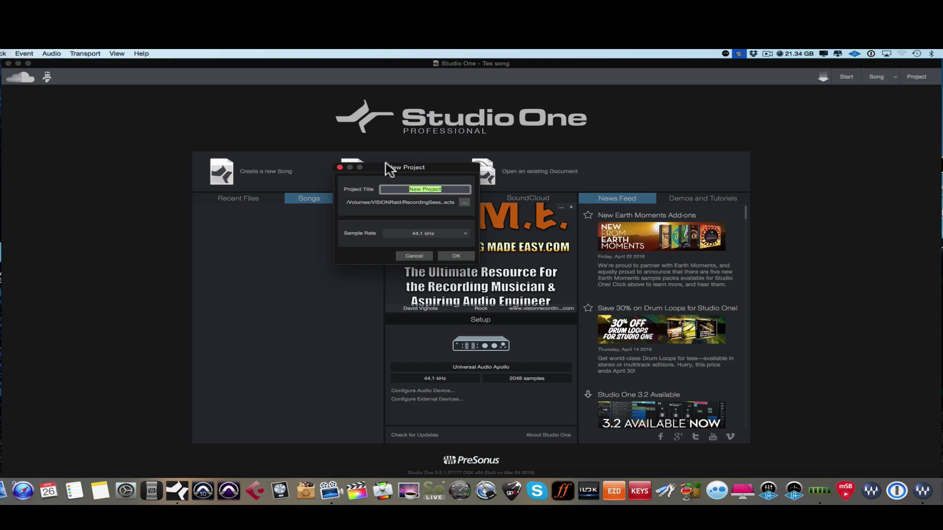
left_click_drag(392, 164, 404, 160)
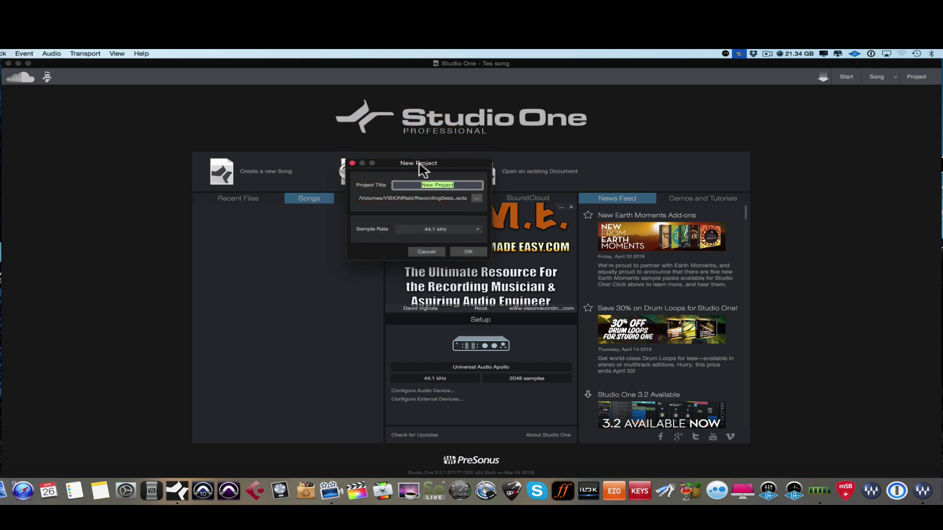
left_click(424, 251)
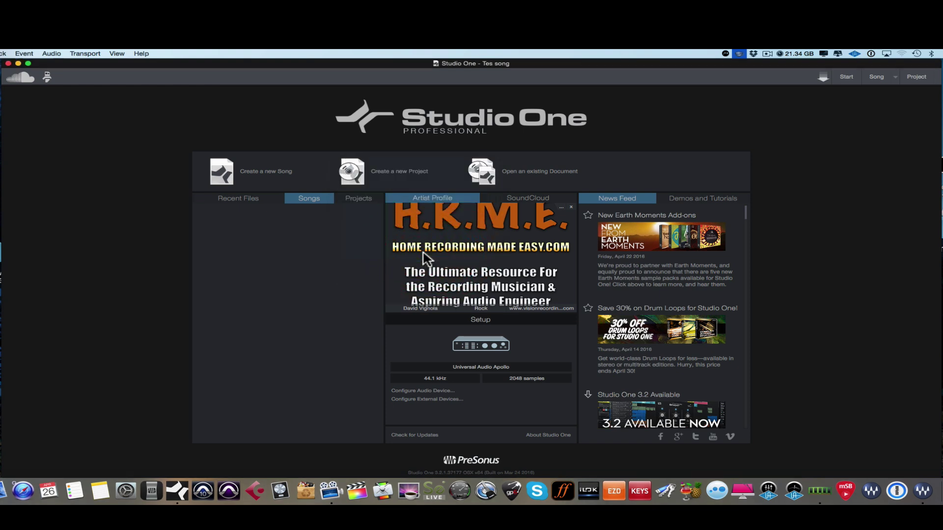